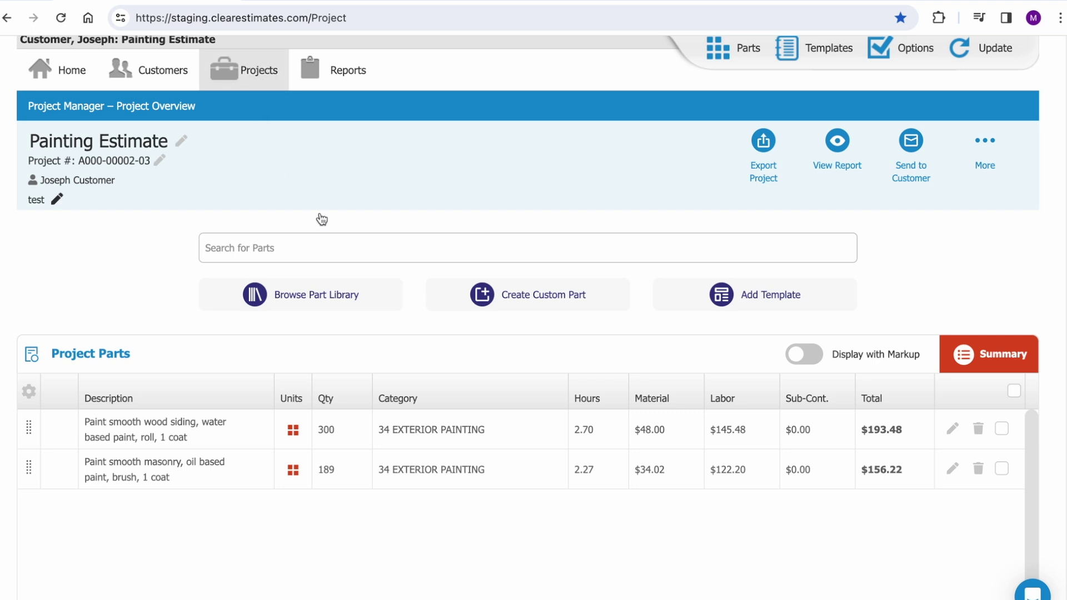
Select all project parts with the header checkbox and choose Move from the Actions menu.
{"action": "scroll", "coordinate": [634, 159], "scroll_direction": "down", "scroll_amount": 2}
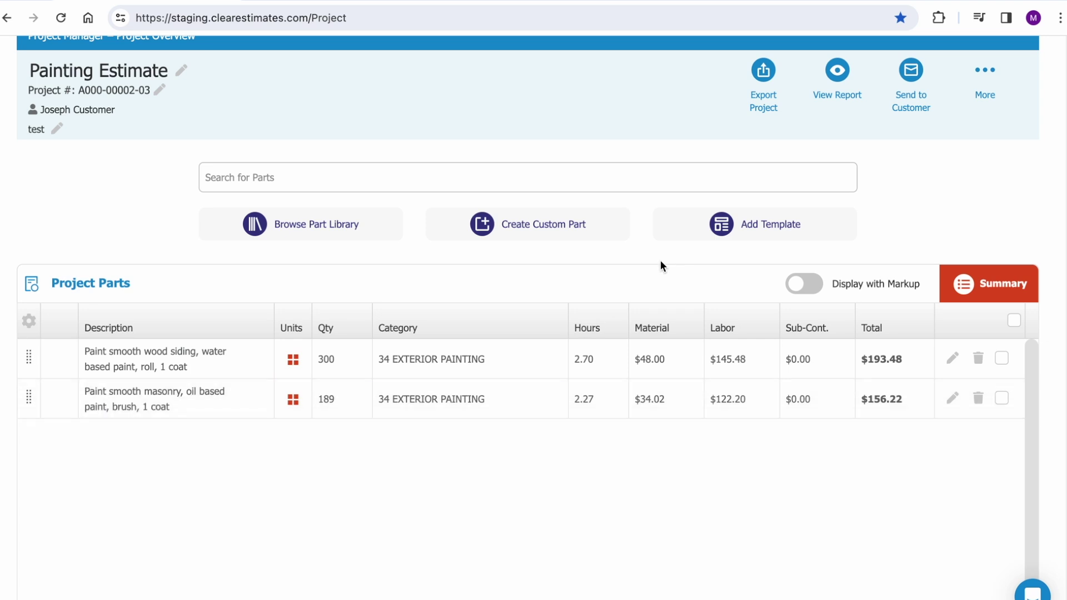
{"action": "scroll", "coordinate": [660, 260], "scroll_direction": "down", "scroll_amount": 2}
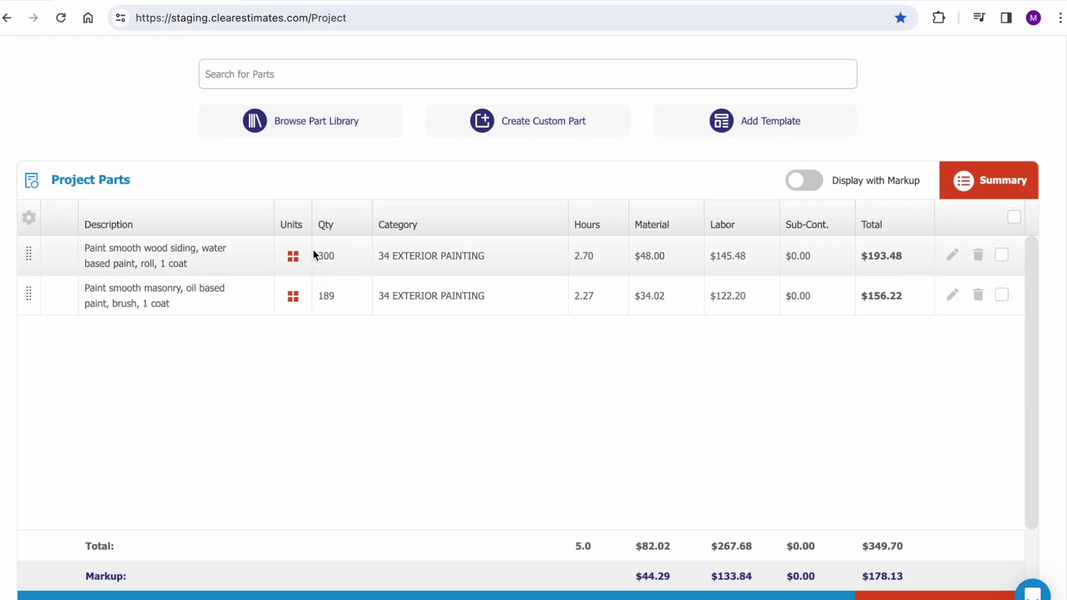
{"action": "scroll", "coordinate": [762, 350], "scroll_direction": "down", "scroll_amount": 7}
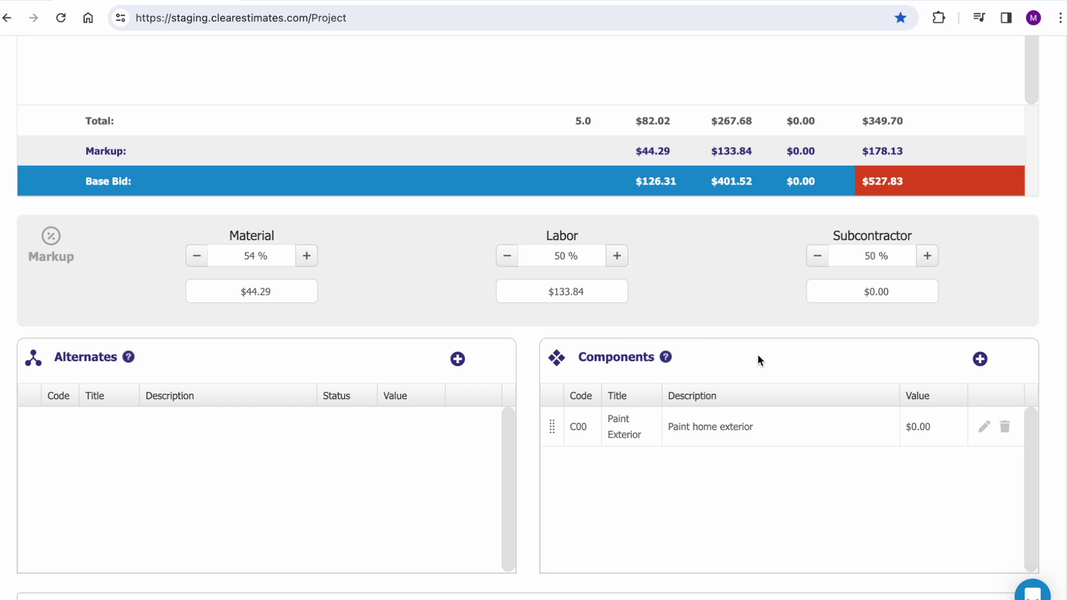
{"action": "scroll", "coordinate": [758, 355], "scroll_direction": "down", "scroll_amount": 2}
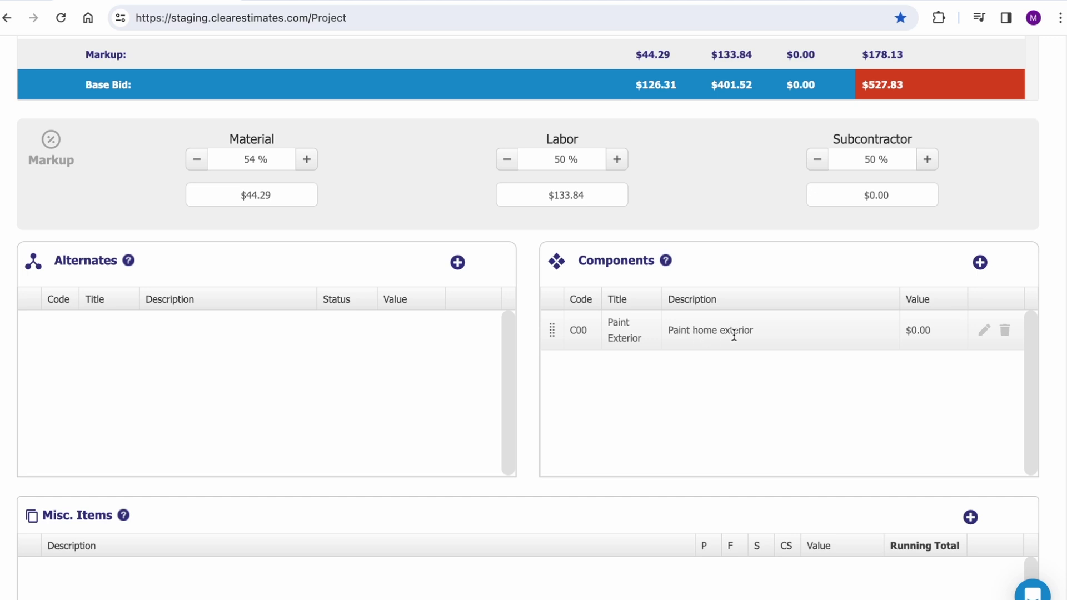
{"action": "scroll", "coordinate": [761, 380], "scroll_direction": "up", "scroll_amount": 9}
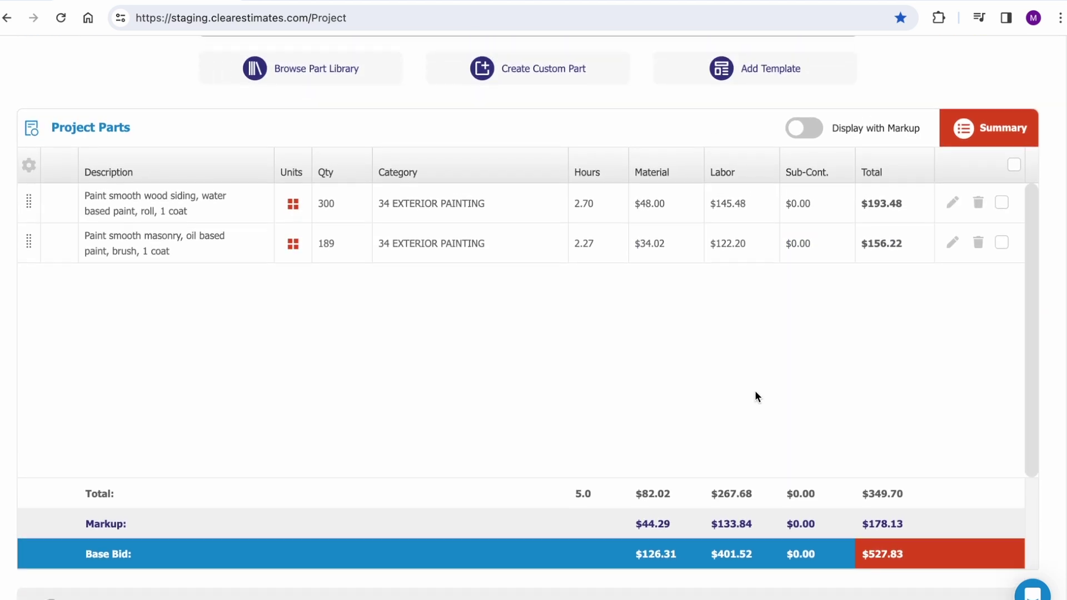
{"action": "scroll", "coordinate": [755, 396], "scroll_direction": "up", "scroll_amount": 2}
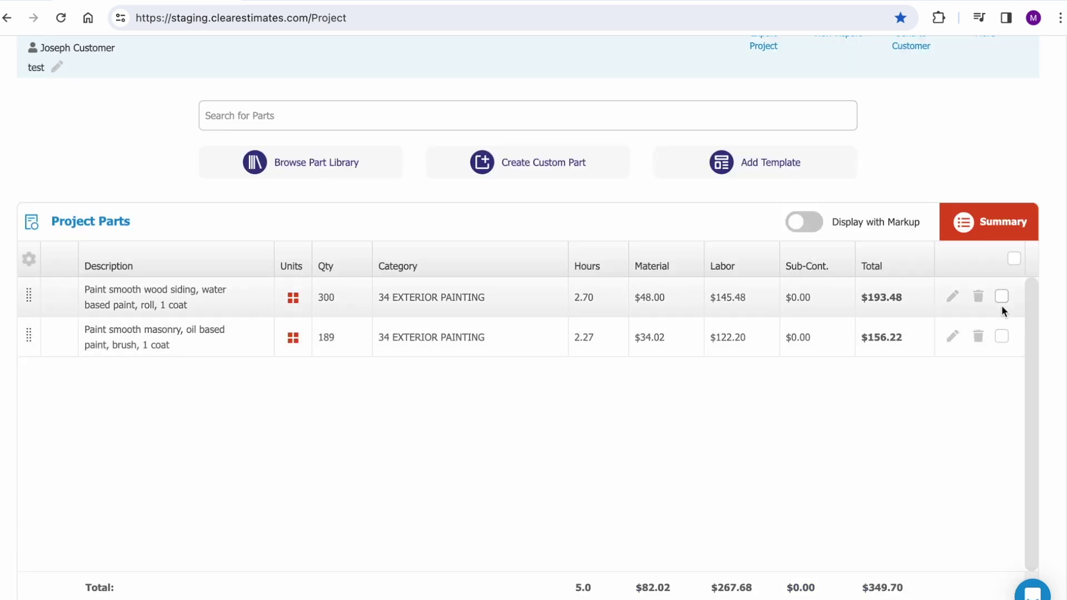
{"action": "left_click", "coordinate": [1002, 337]}
{"action": "left_click", "coordinate": [1000, 297]}
{"action": "left_click", "coordinate": [1001, 336]}
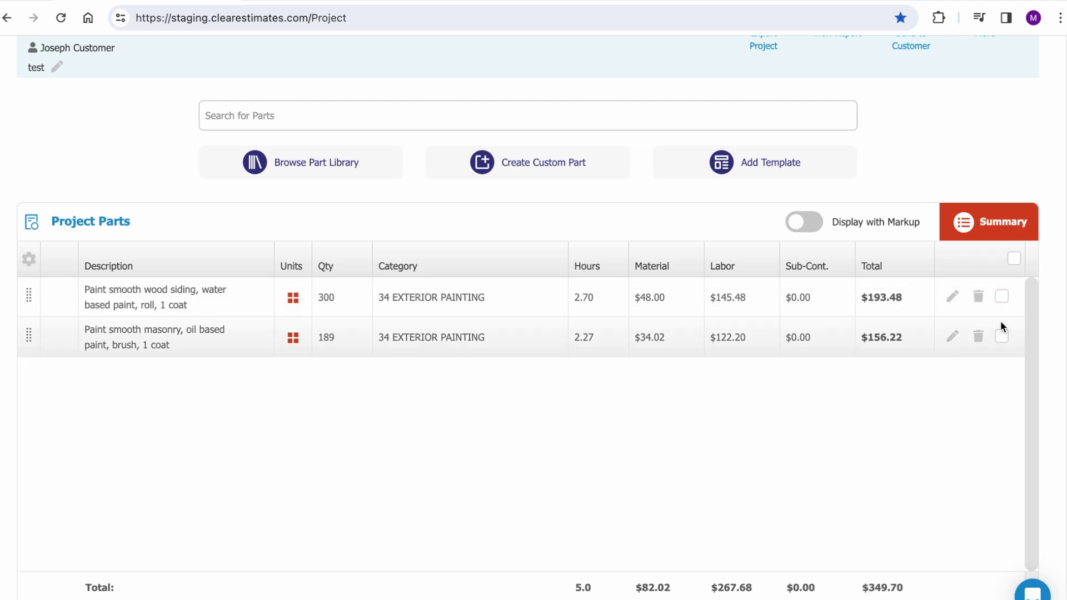
{"action": "left_click", "coordinate": [1015, 261]}
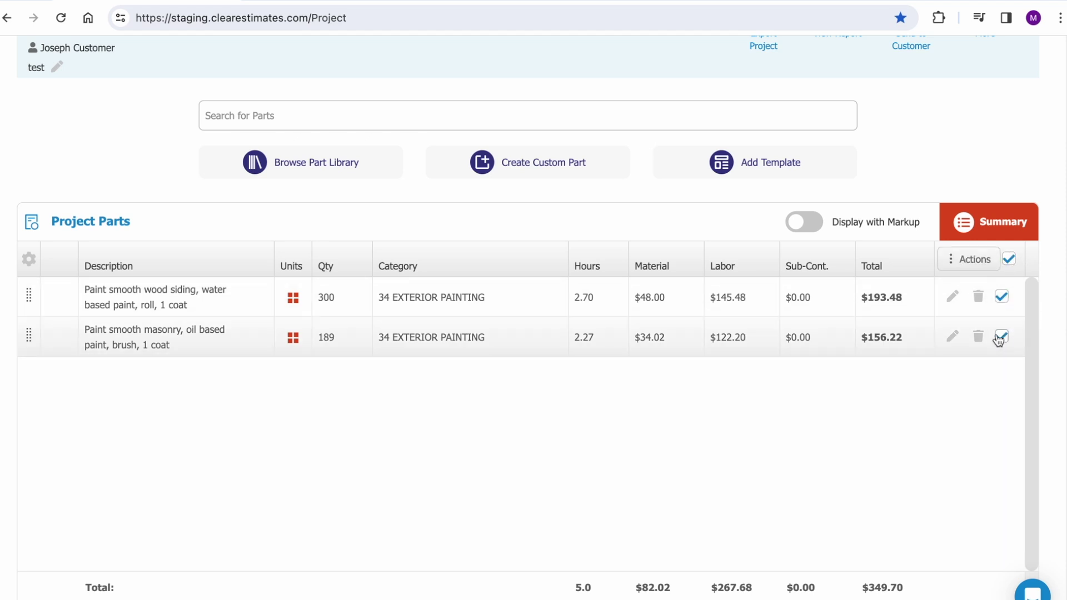
{"action": "left_click", "coordinate": [968, 265]}
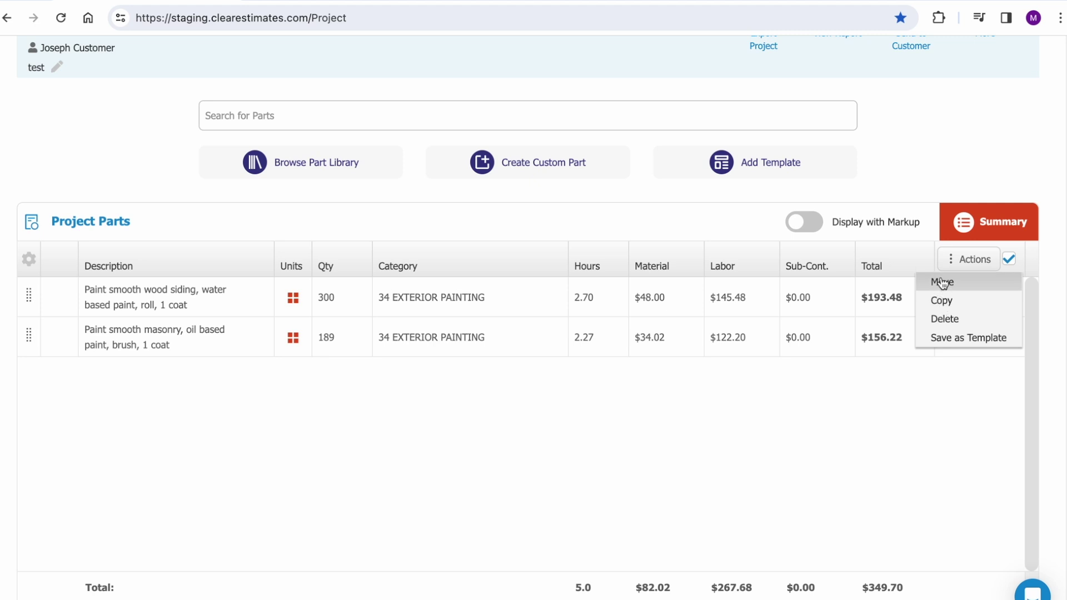
{"action": "left_click", "coordinate": [942, 284]}
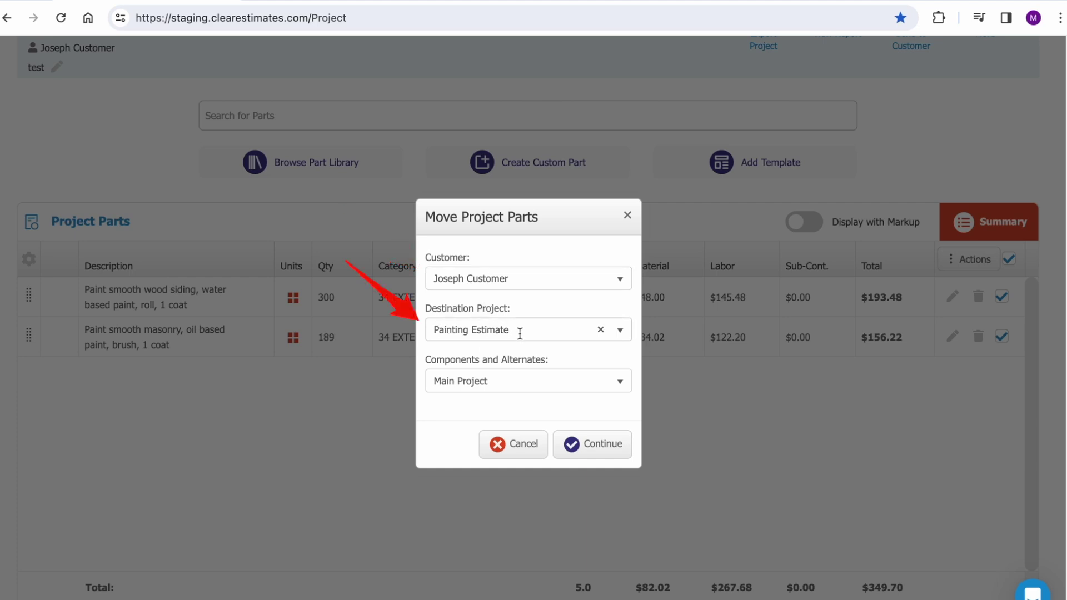
Set Components and Alternates to C00: Paint Exterior and confirm the move.
{"action": "left_click", "coordinate": [519, 382]}
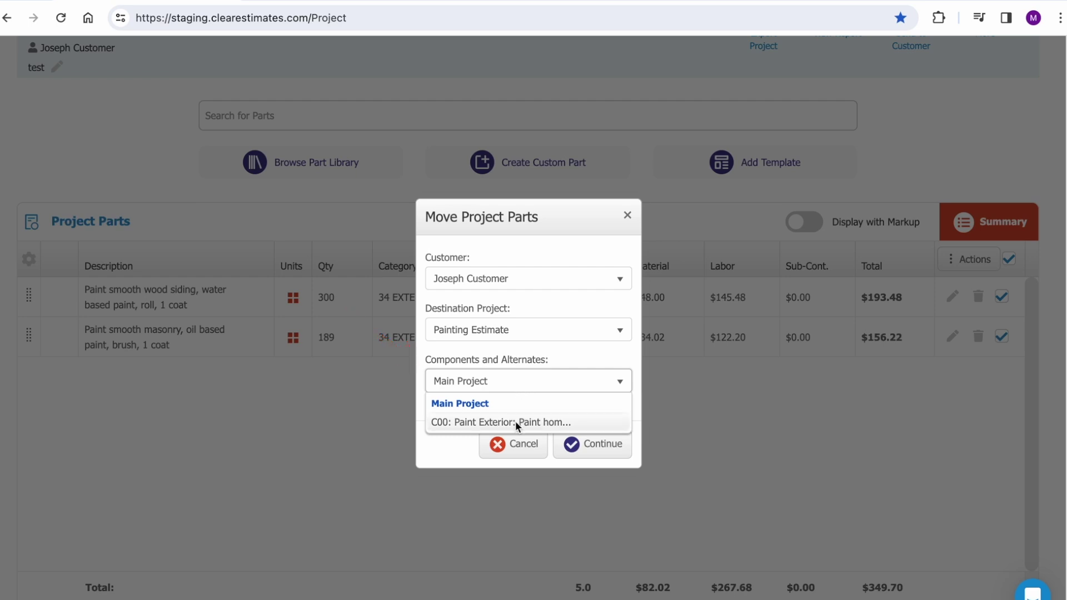
{"action": "left_click", "coordinate": [502, 424]}
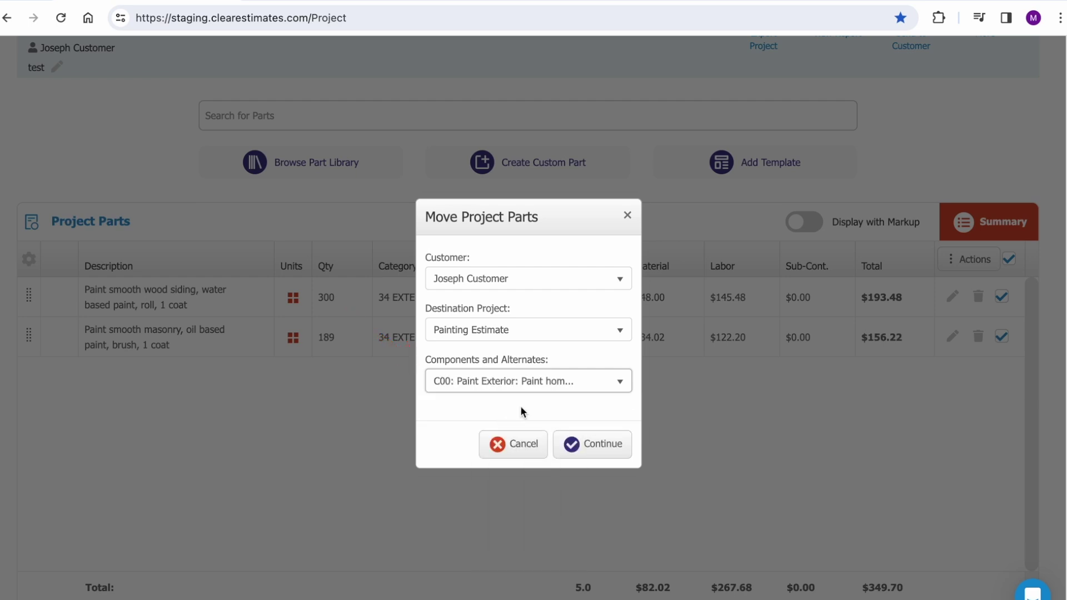
{"action": "left_click", "coordinate": [590, 443]}
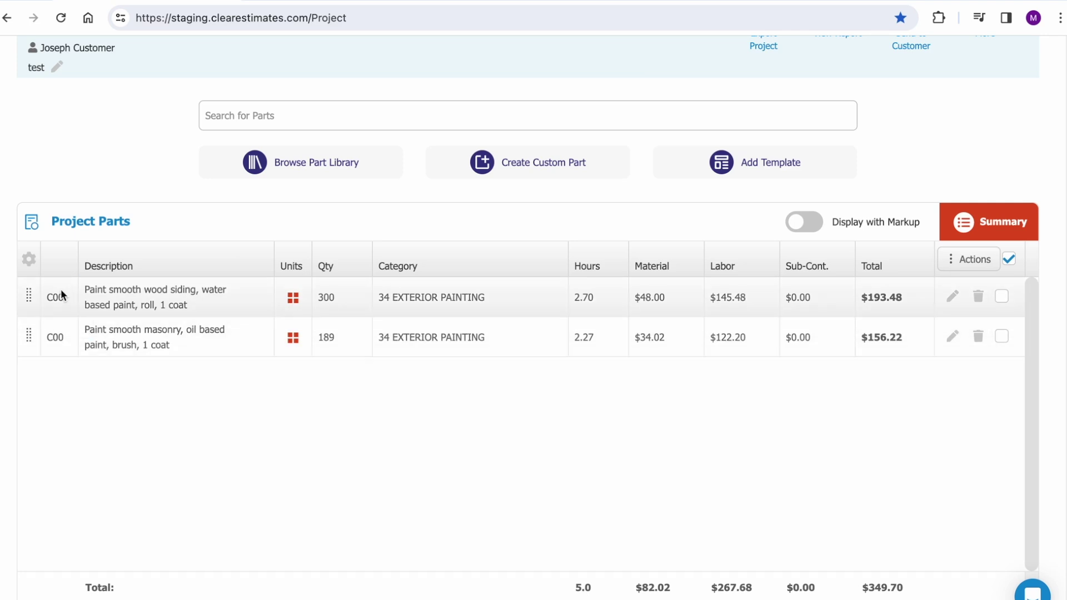
{"action": "left_click", "coordinate": [194, 340]}
{"action": "scroll", "coordinate": [765, 416], "scroll_direction": "down", "scroll_amount": 10}
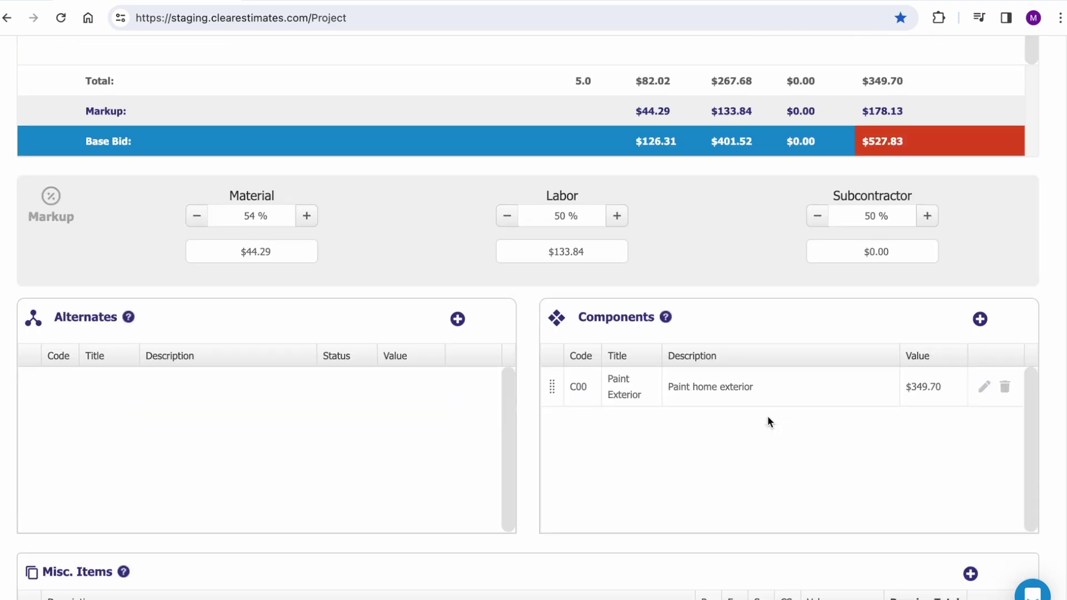
{"action": "scroll", "coordinate": [768, 416], "scroll_direction": "down", "scroll_amount": 1}
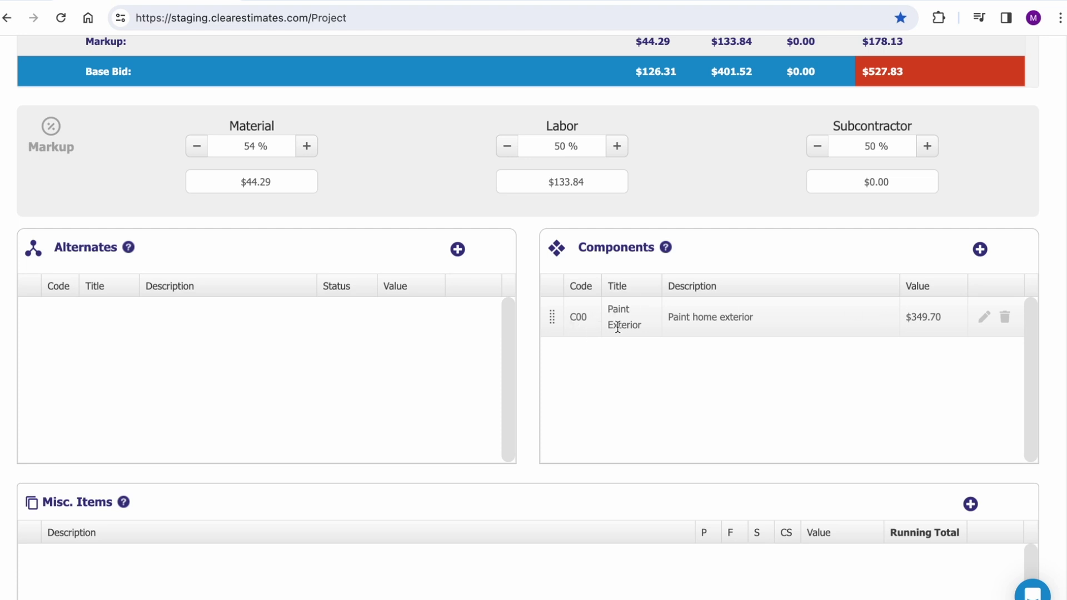
{"action": "scroll", "coordinate": [763, 412], "scroll_direction": "up", "scroll_amount": 1}
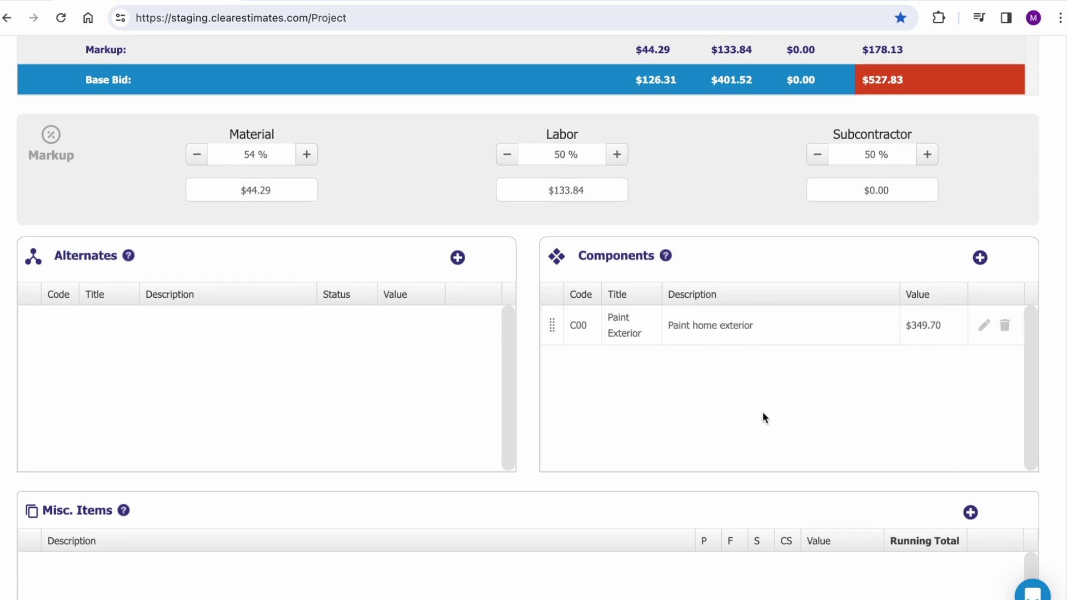
{"action": "scroll", "coordinate": [744, 444], "scroll_direction": "up", "scroll_amount": 3}
{"action": "scroll", "coordinate": [744, 444], "scroll_direction": "up", "scroll_amount": 1}
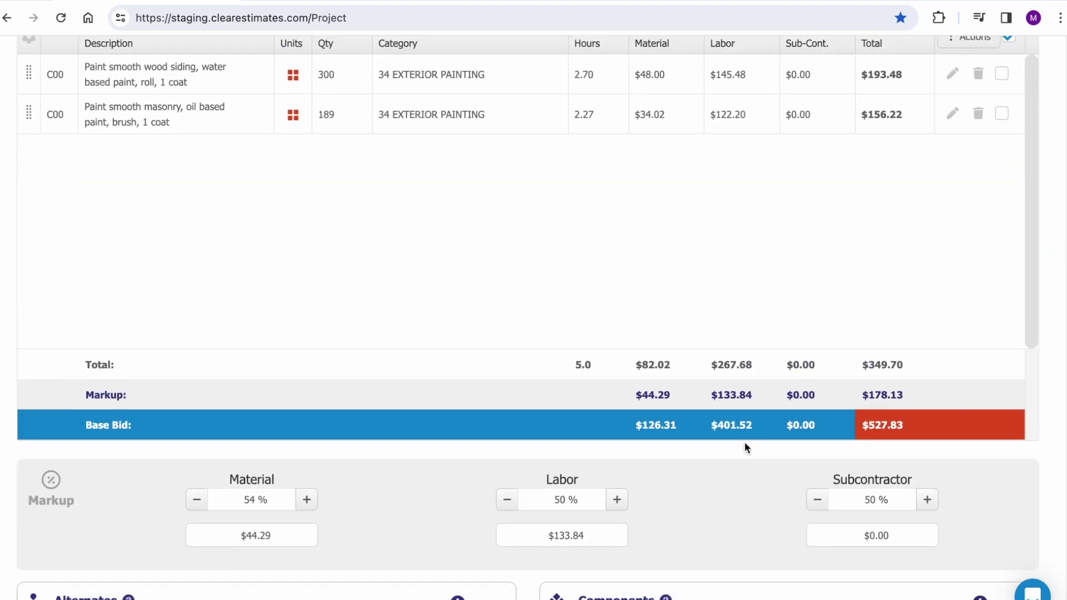
{"action": "scroll", "coordinate": [744, 445], "scroll_direction": "up", "scroll_amount": 2}
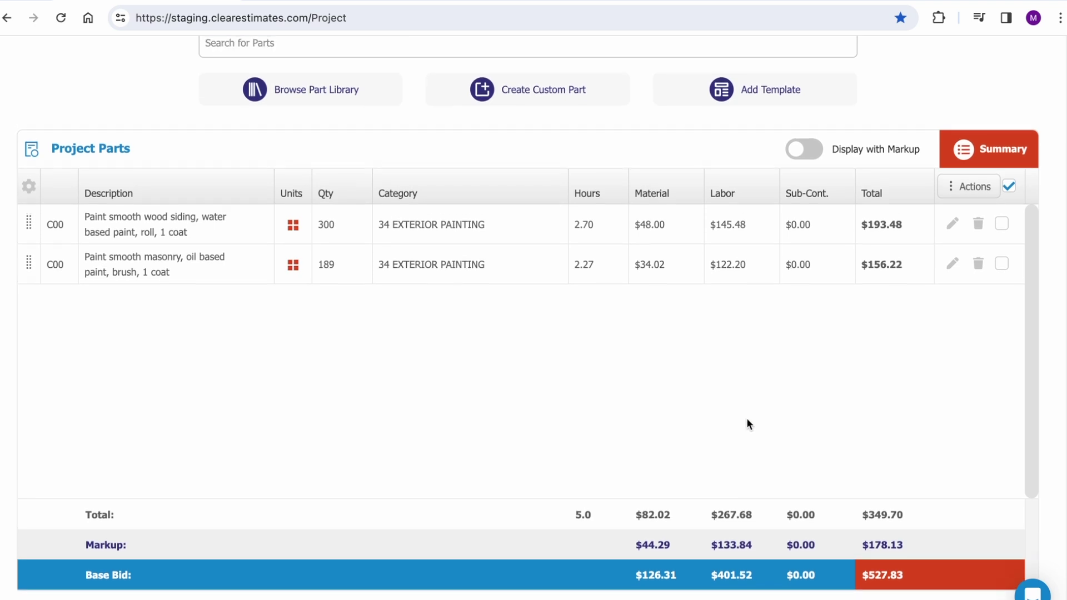
Select the wood siding and masonry parts, choose Copy, and set the other customer as target.
{"action": "left_click", "coordinate": [1001, 223]}
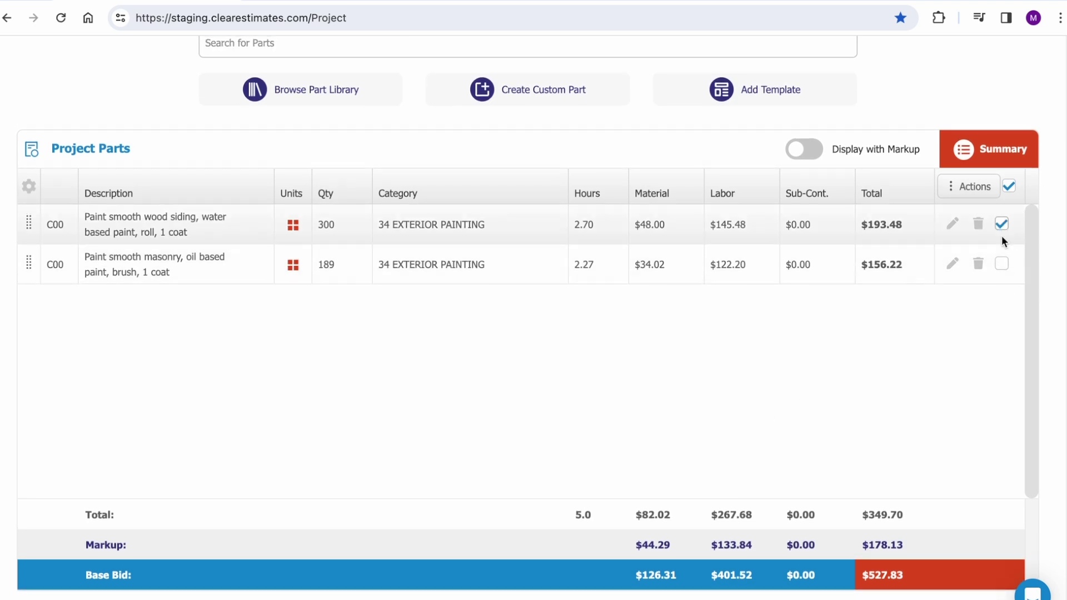
{"action": "left_click", "coordinate": [1000, 267]}
{"action": "left_click", "coordinate": [968, 186]}
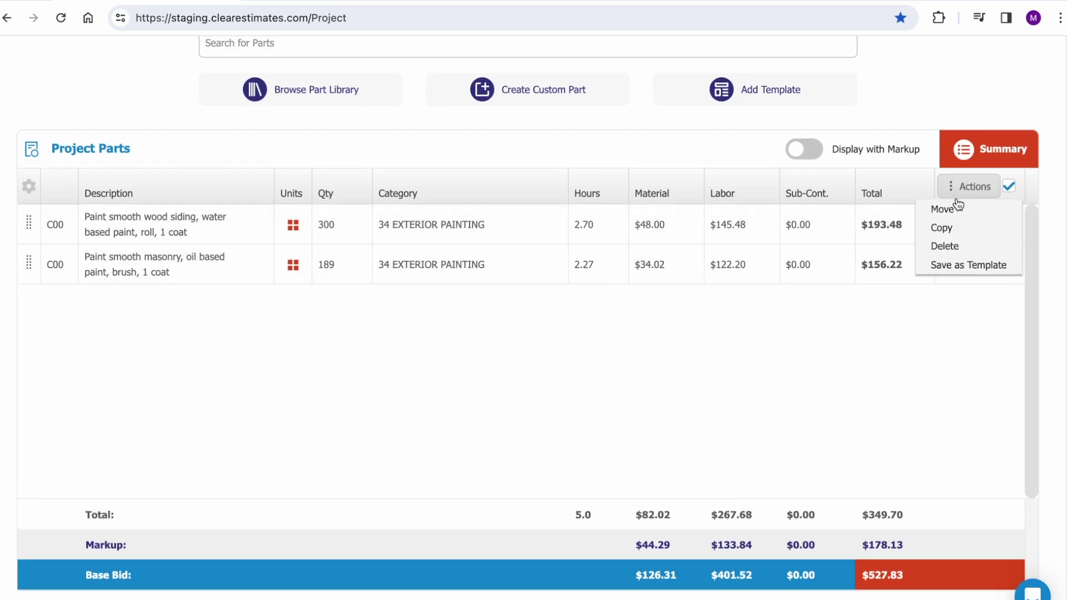
{"action": "left_click", "coordinate": [941, 229]}
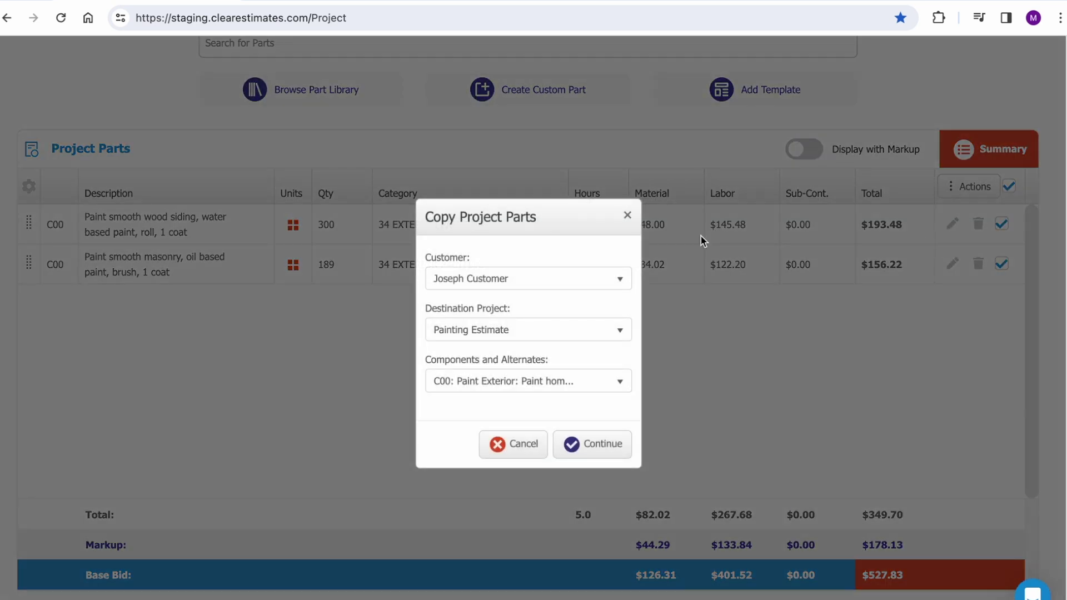
{"action": "left_click", "coordinate": [531, 283]}
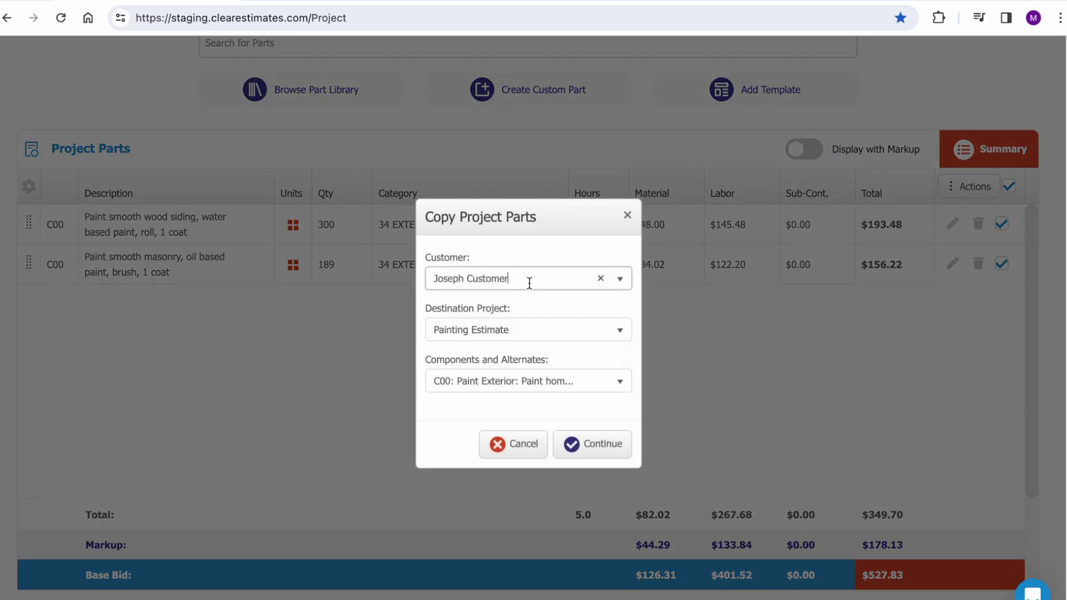
{"action": "double_click", "coordinate": [530, 283]}
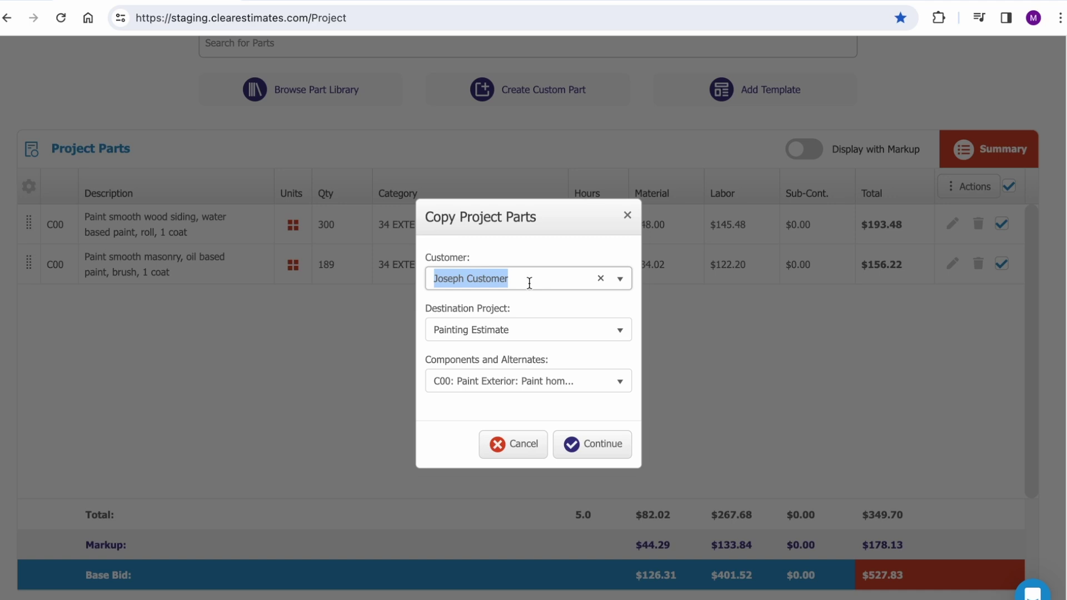
{"action": "type", "text": "sampl"}
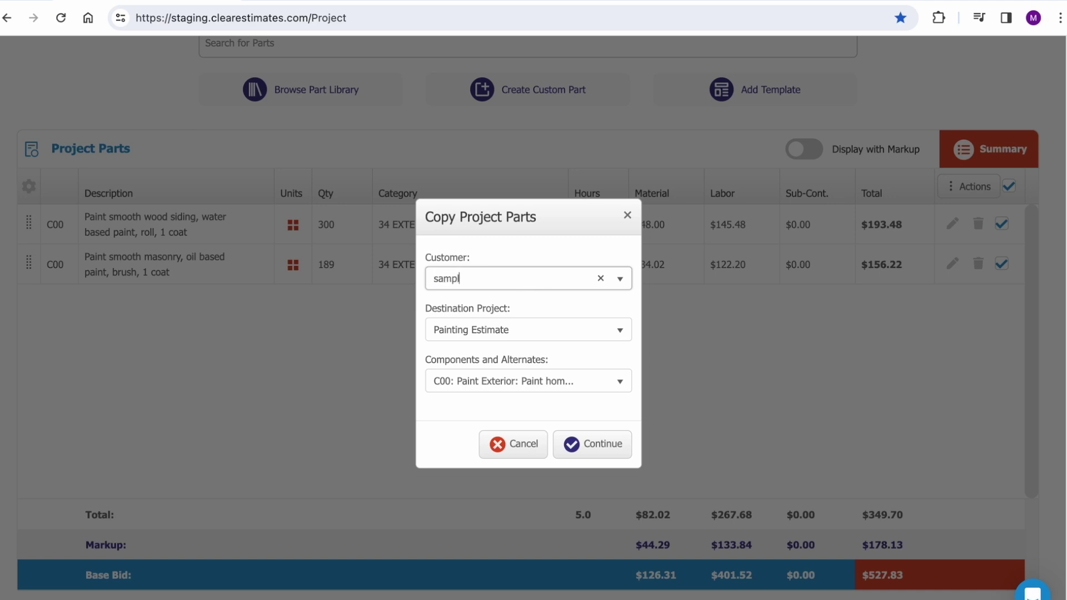
{"action": "type", "text": "e"}
{"action": "left_click", "coordinate": [501, 303]}
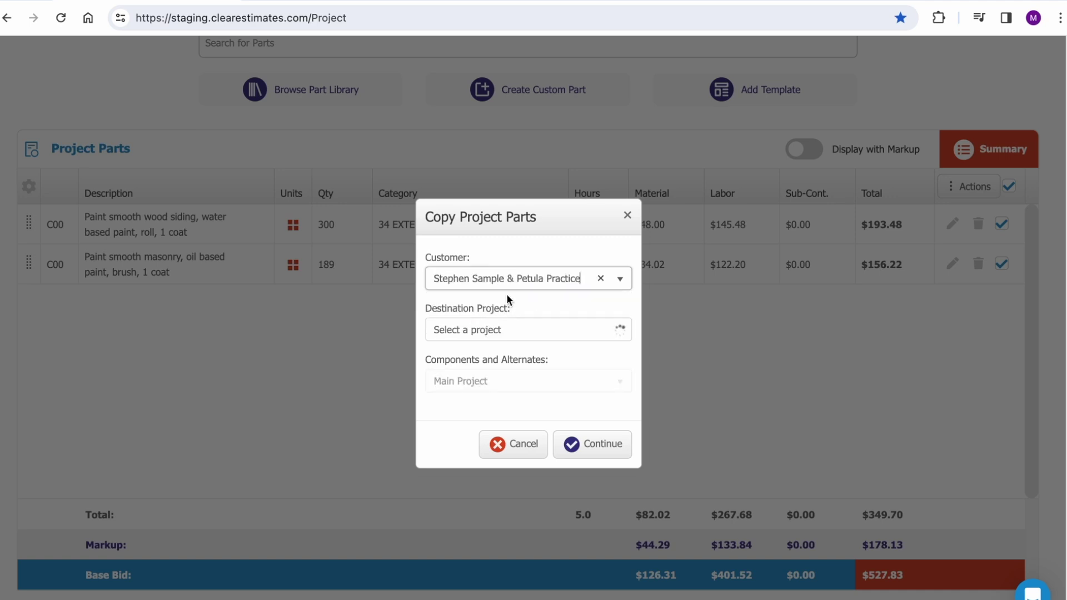
Set the destination project to Paint House under Main Project and confirm the copy.
{"action": "triple_click", "coordinate": [535, 335]}
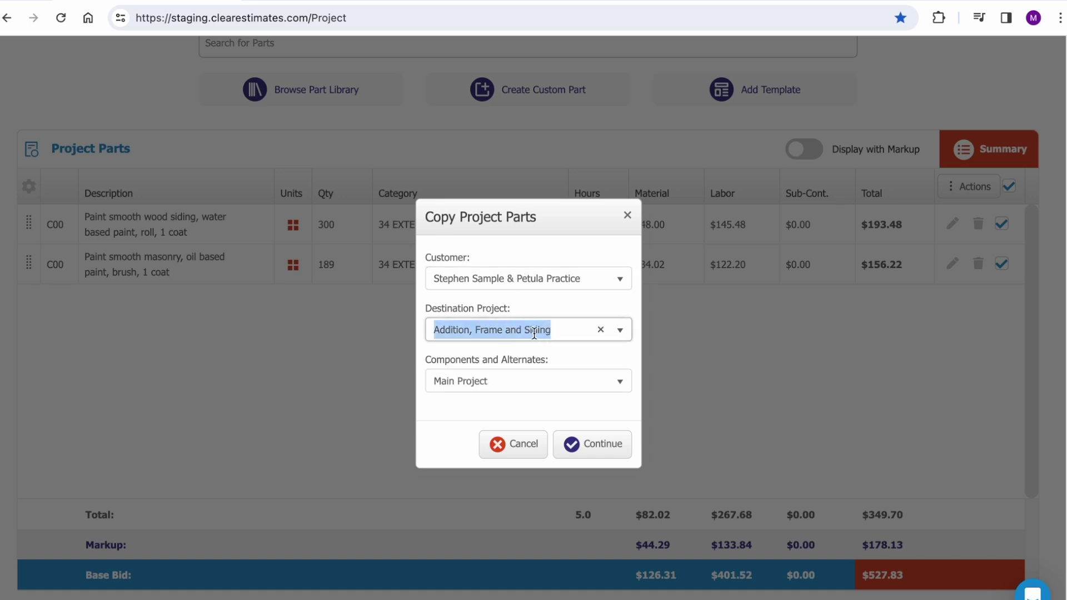
{"action": "key", "text": "BackSpace"}
{"action": "type", "text": "Paint"}
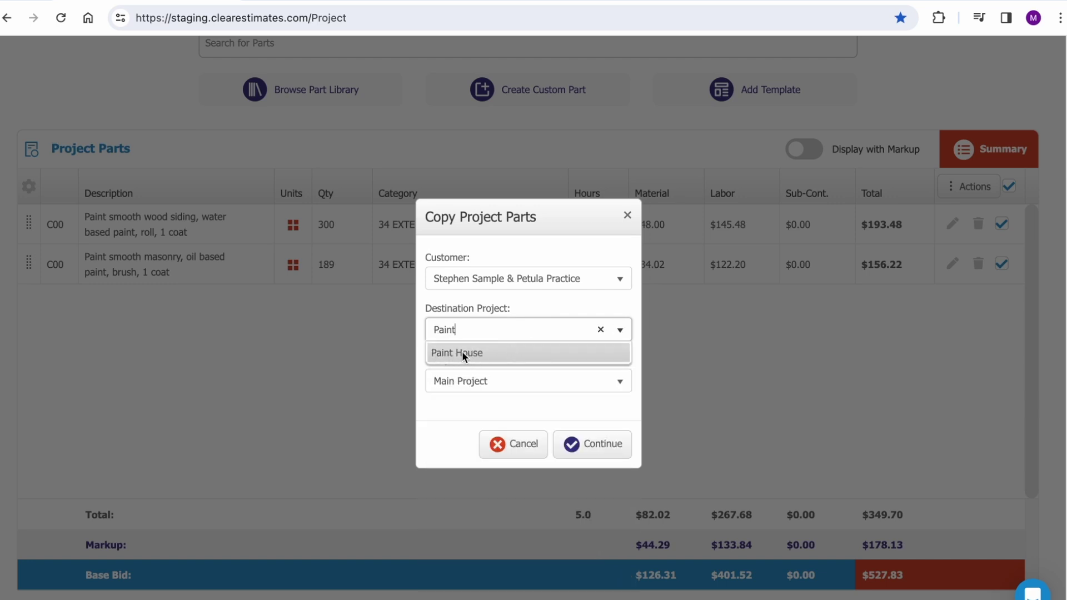
{"action": "left_click", "coordinate": [460, 352]}
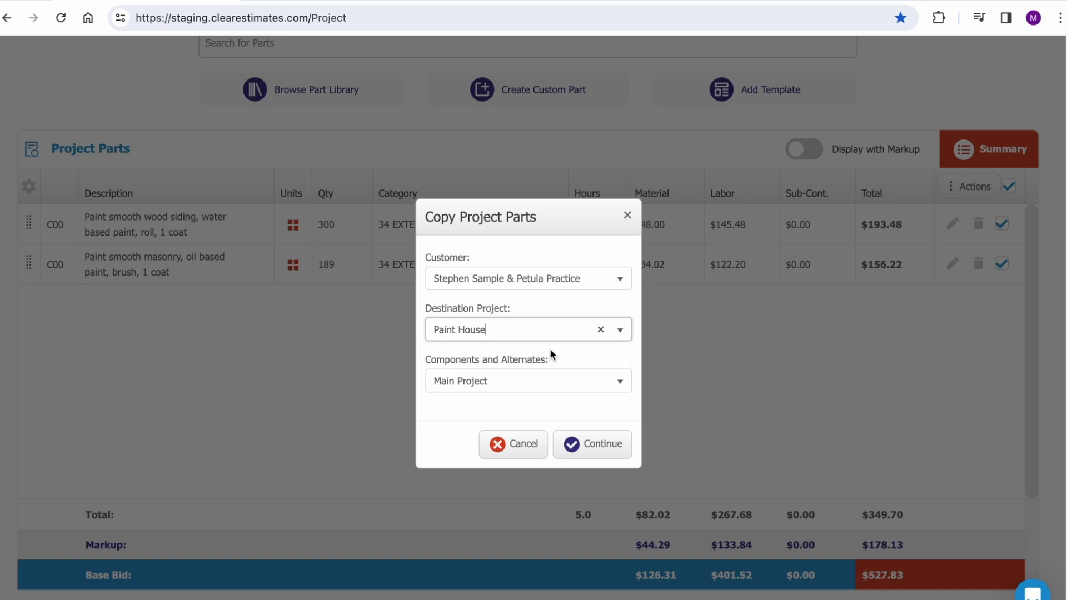
{"action": "left_click", "coordinate": [580, 384]}
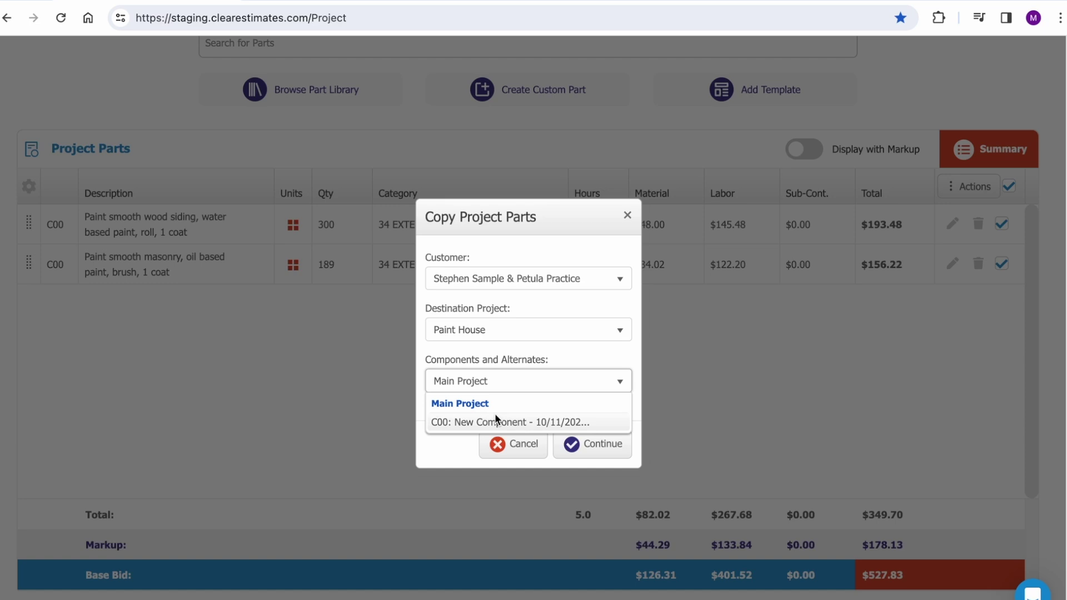
{"action": "left_click", "coordinate": [473, 404]}
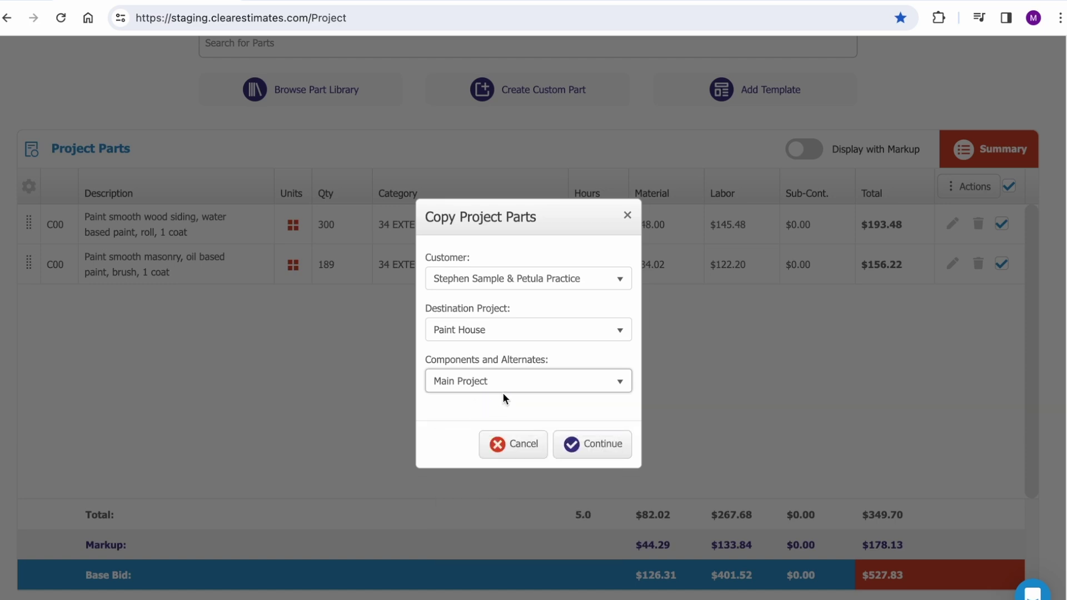
{"action": "left_click", "coordinate": [592, 443]}
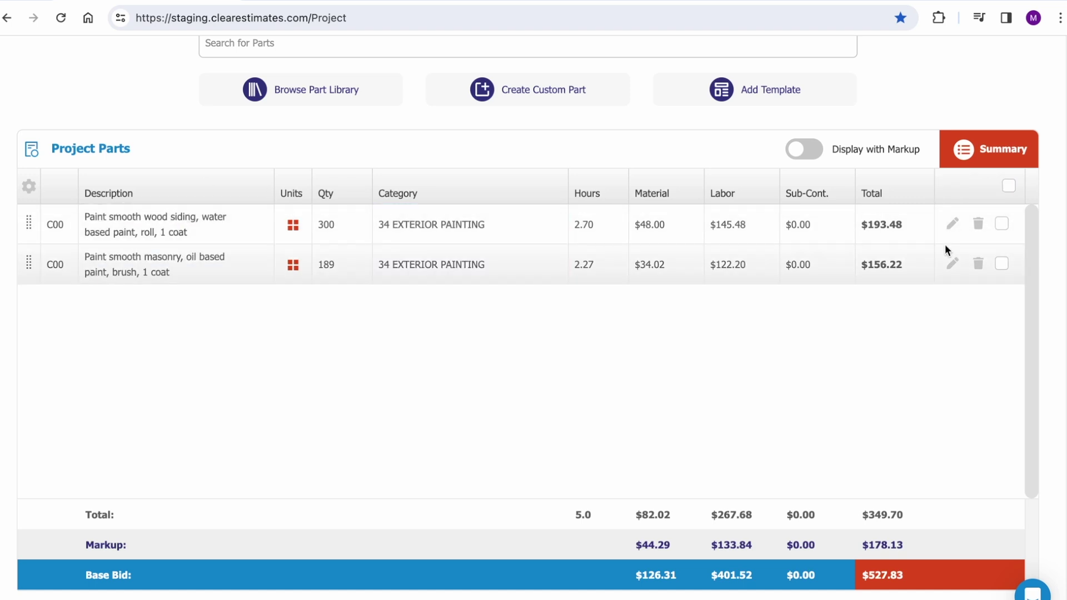
Select the wood siding and masonry painting parts and choose Actions > Move.
{"action": "left_click", "coordinate": [1001, 224]}
{"action": "left_click", "coordinate": [1001, 263]}
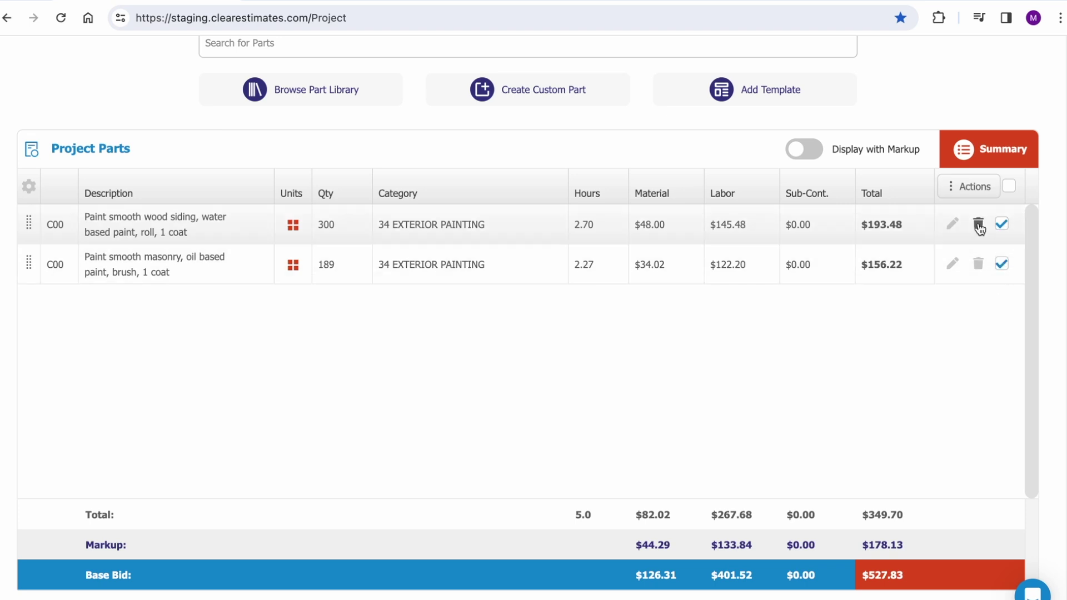
{"action": "left_click", "coordinate": [976, 191]}
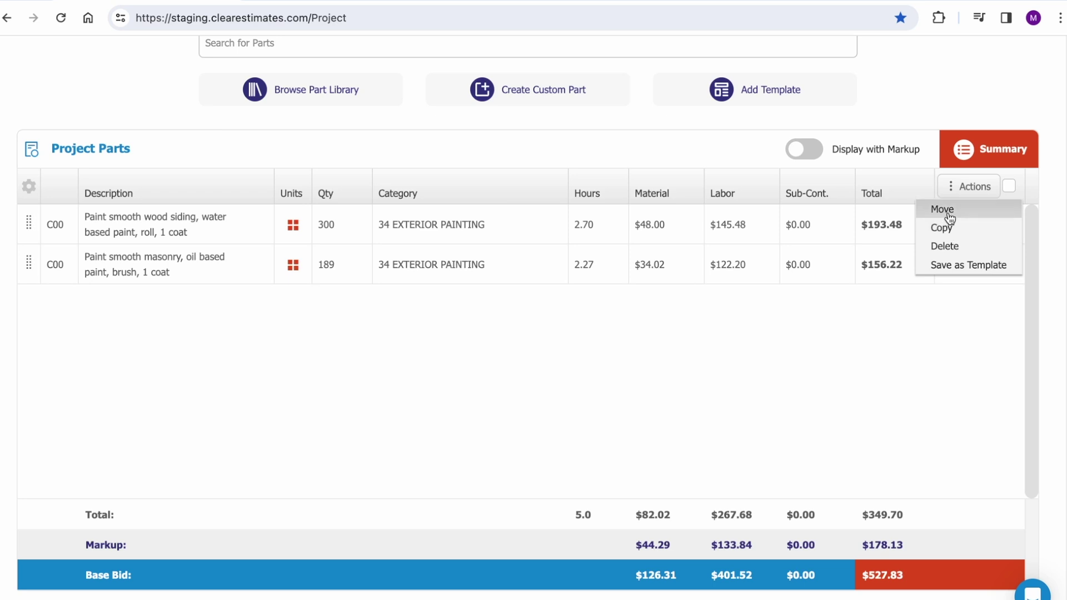
{"action": "left_click", "coordinate": [943, 212]}
Keep the same customer and change the destination project to Addition, Frame and Siding.
{"action": "left_click", "coordinate": [563, 277]}
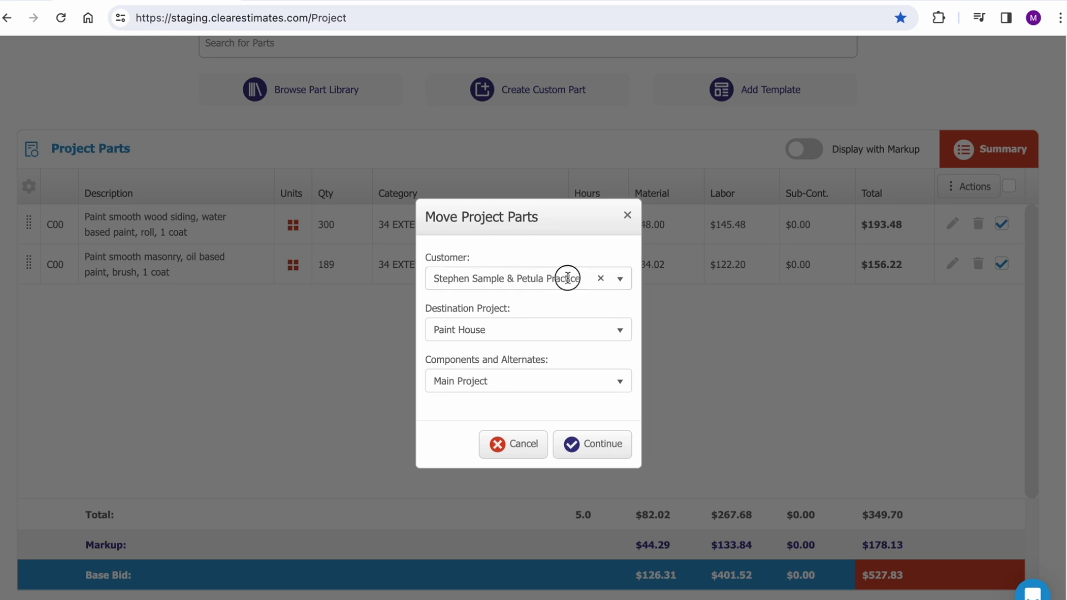
{"action": "left_click", "coordinate": [625, 284]}
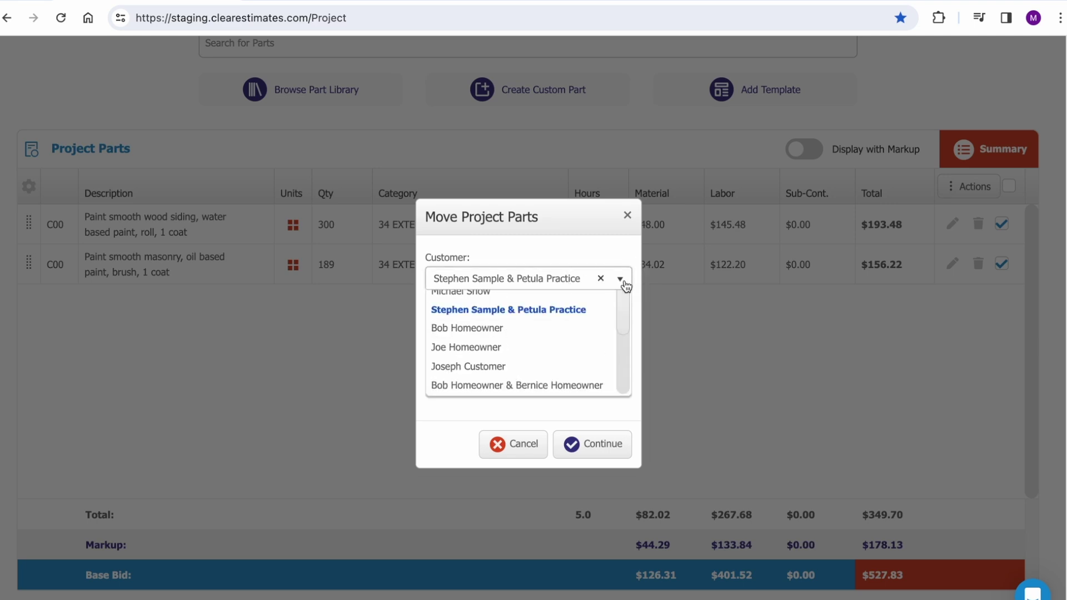
{"action": "left_click", "coordinate": [625, 284]}
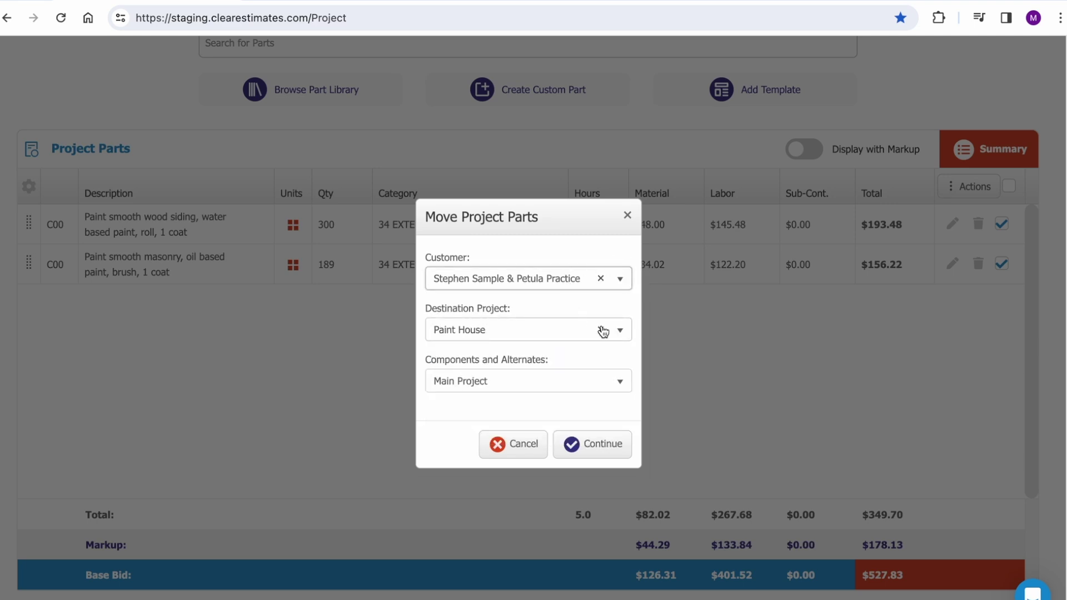
{"action": "left_click", "coordinate": [621, 334]}
{"action": "left_click", "coordinate": [619, 332]}
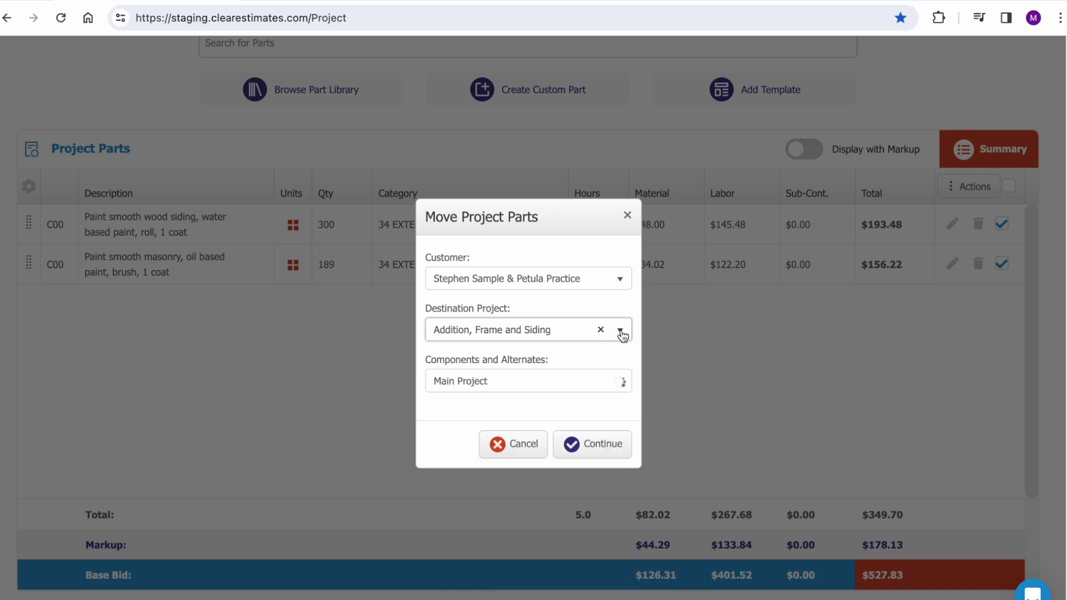